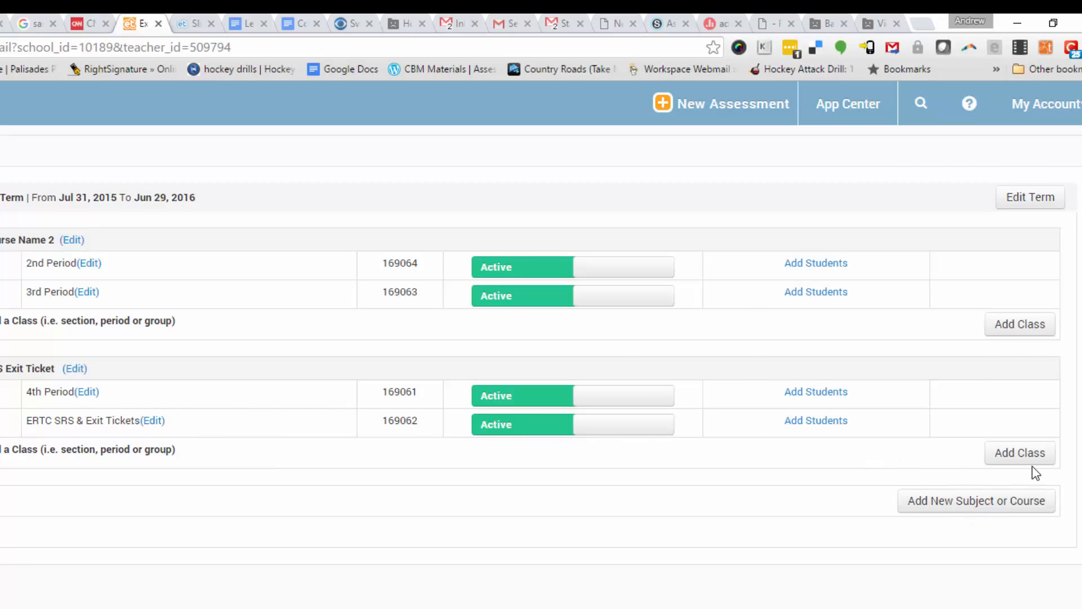
Go to the empty student roster of the ERTC SRS & Exit Tickets class through Add Students
{"action": "left_click", "coordinate": [824, 420]}
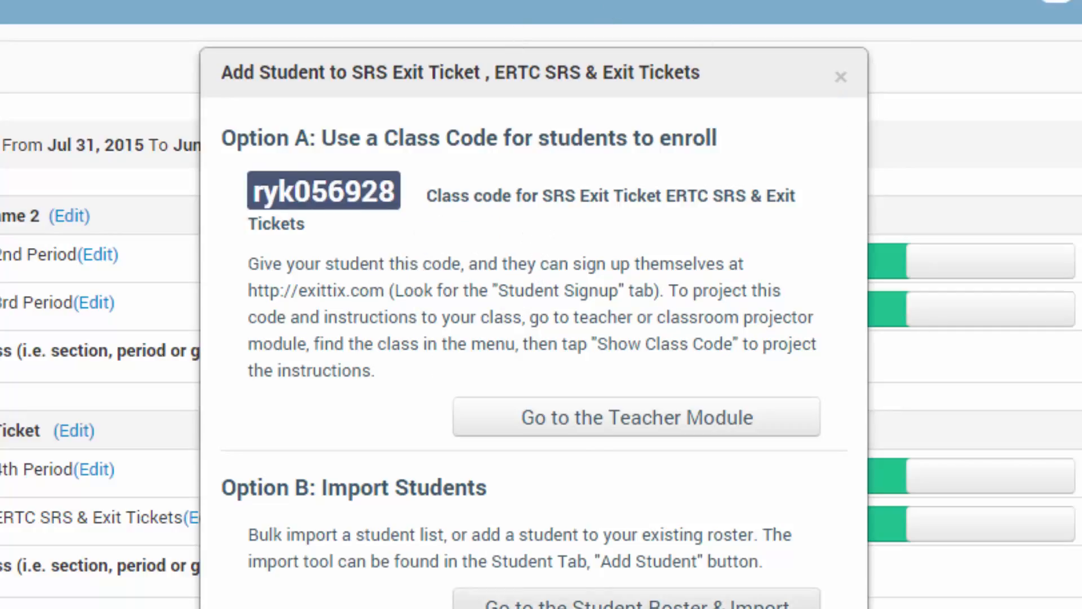
{"action": "left_click", "coordinate": [578, 603]}
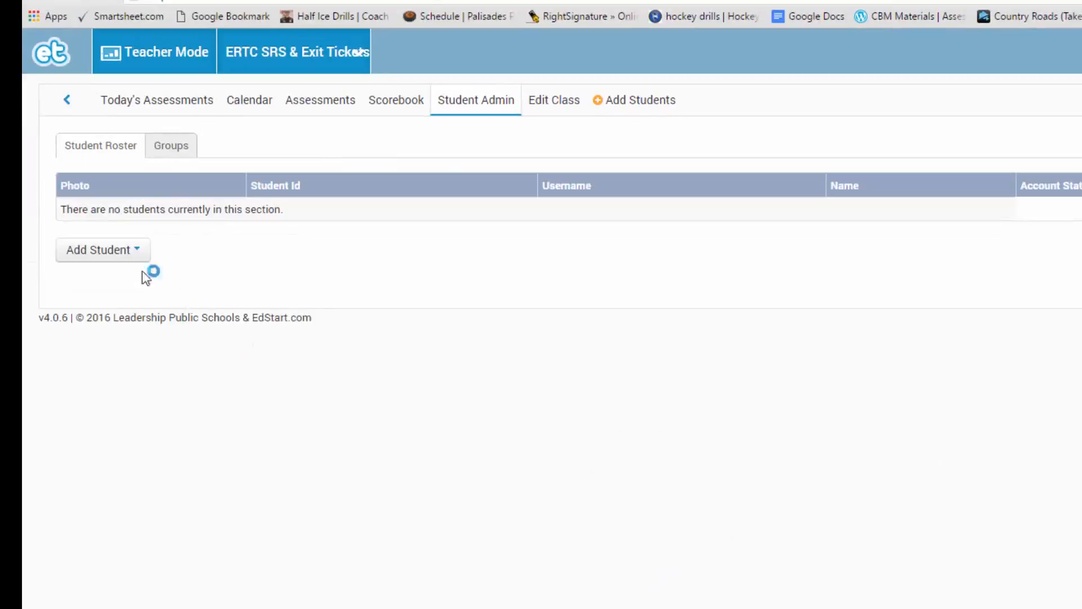
Start adding a single student and enter their first name, last name and student number
{"action": "left_click", "coordinate": [109, 260]}
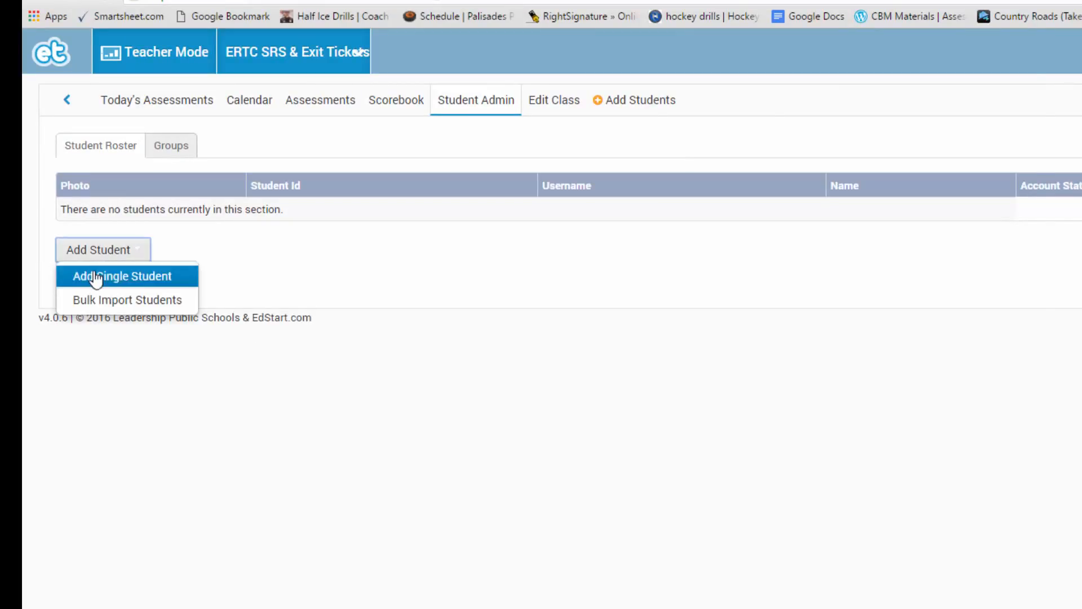
{"action": "left_click", "coordinate": [90, 276]}
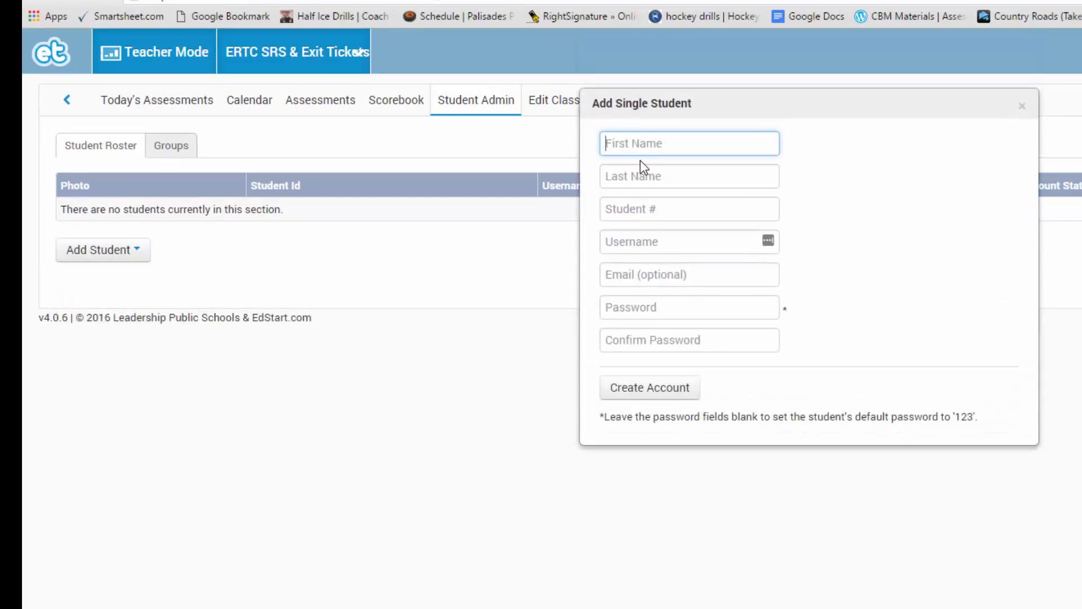
{"action": "type", "text": "John"}
{"action": "key", "text": "Tab"}
{"action": "type", "text": "L"}
{"action": "key", "text": "Tab"}
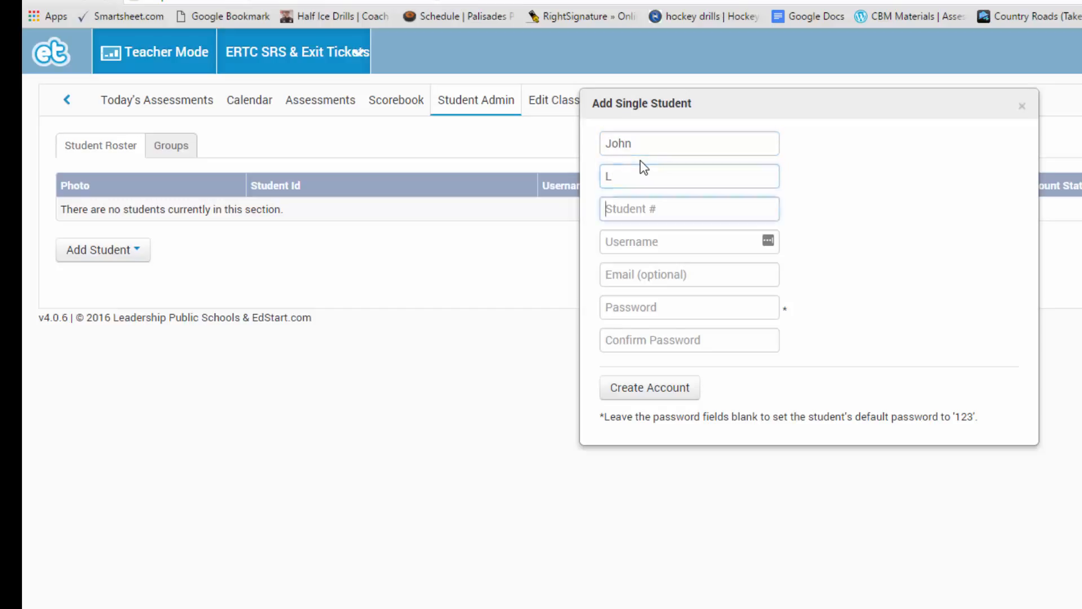
{"action": "type", "text": "1"}
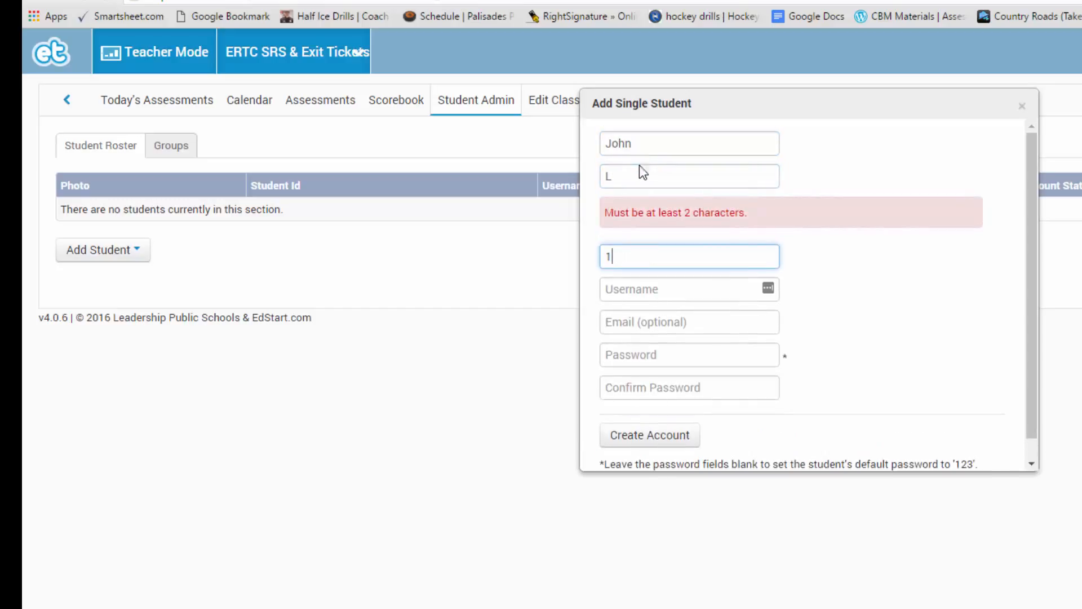
{"action": "left_click", "coordinate": [633, 179]}
{"action": "type", "text": "o"}
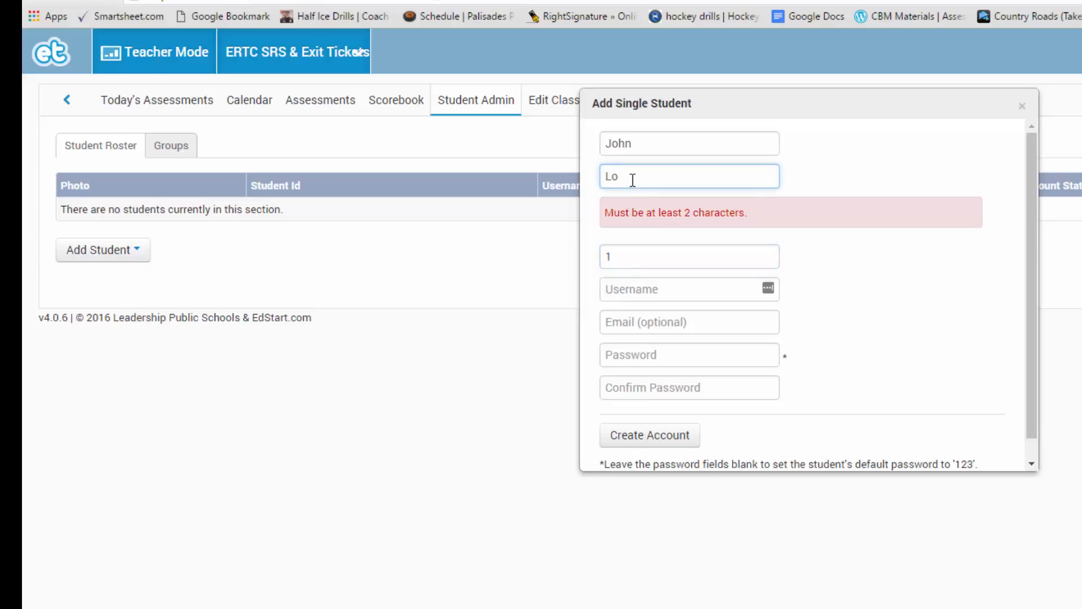
{"action": "key", "text": "Tab"}
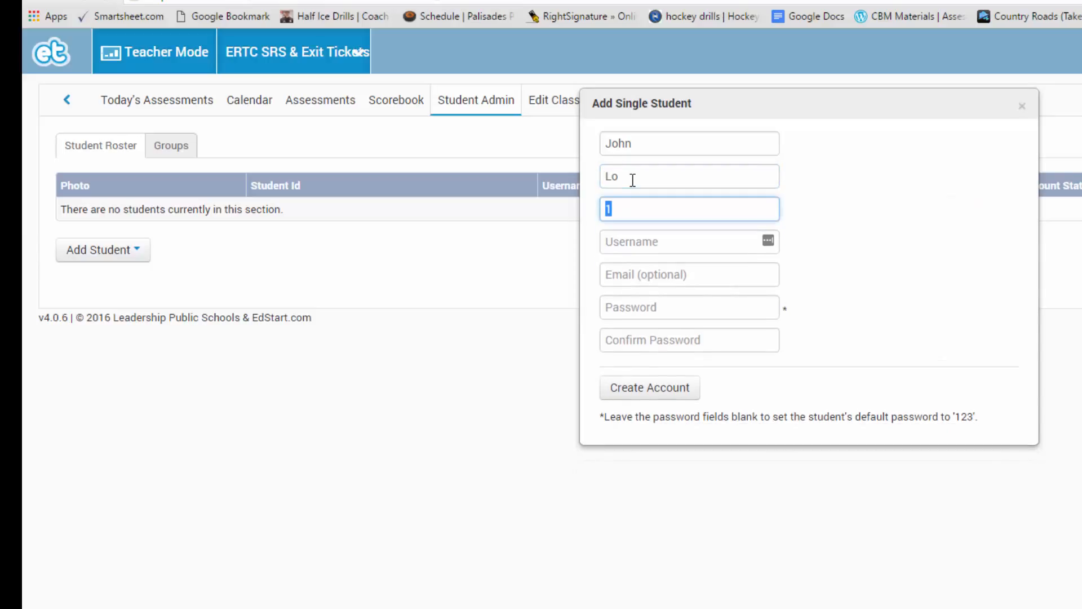
{"action": "type", "text": "1"}
{"action": "key", "text": "Tab"}
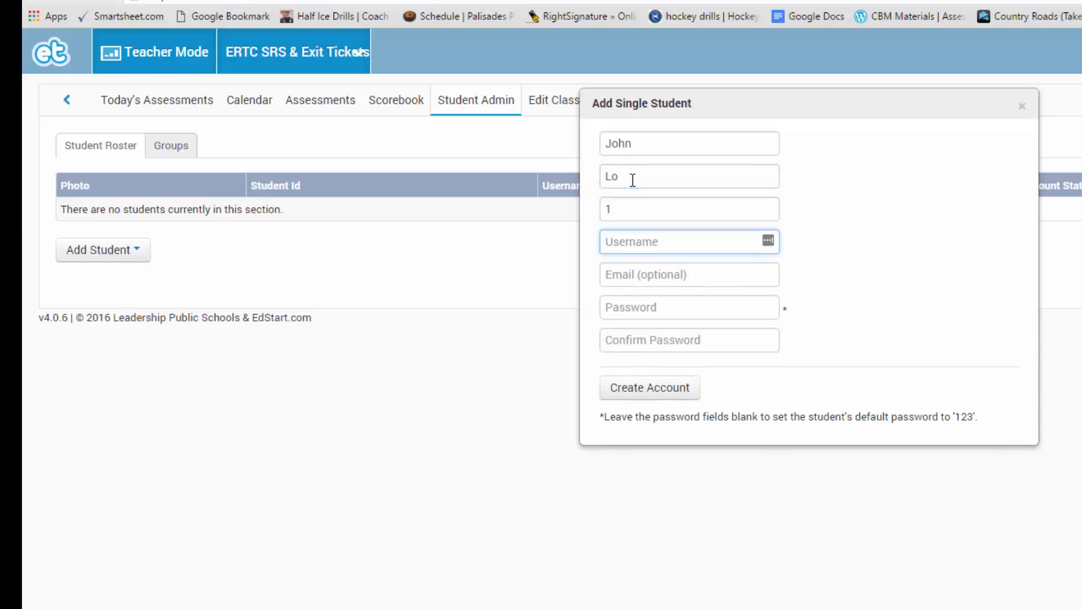
Give the student a unique username and a confirmed password, then create the account
{"action": "key", "text": "Tab"}
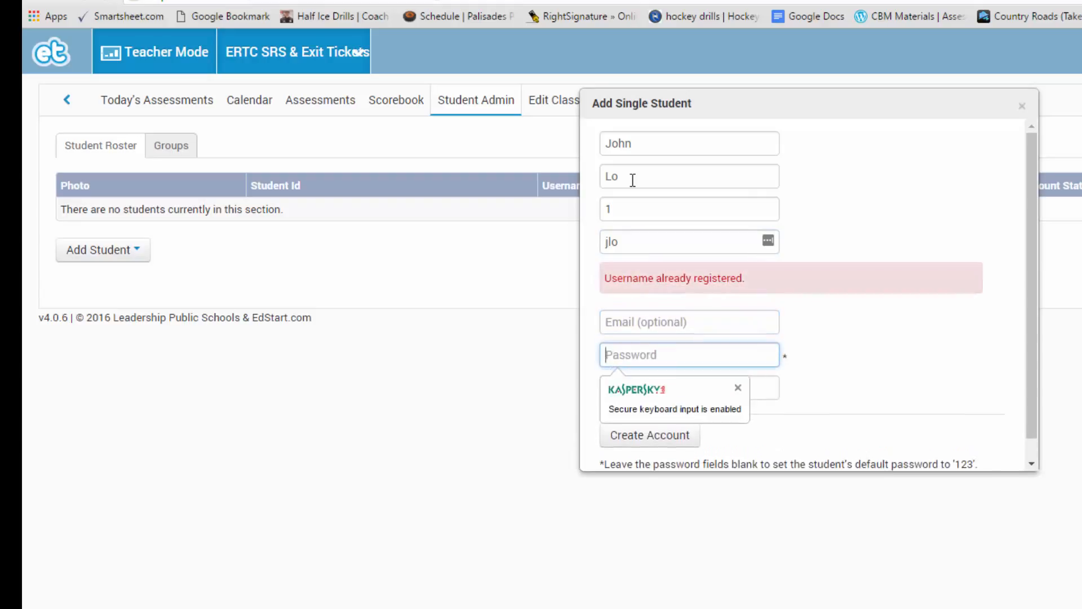
{"action": "left_click", "coordinate": [640, 243]}
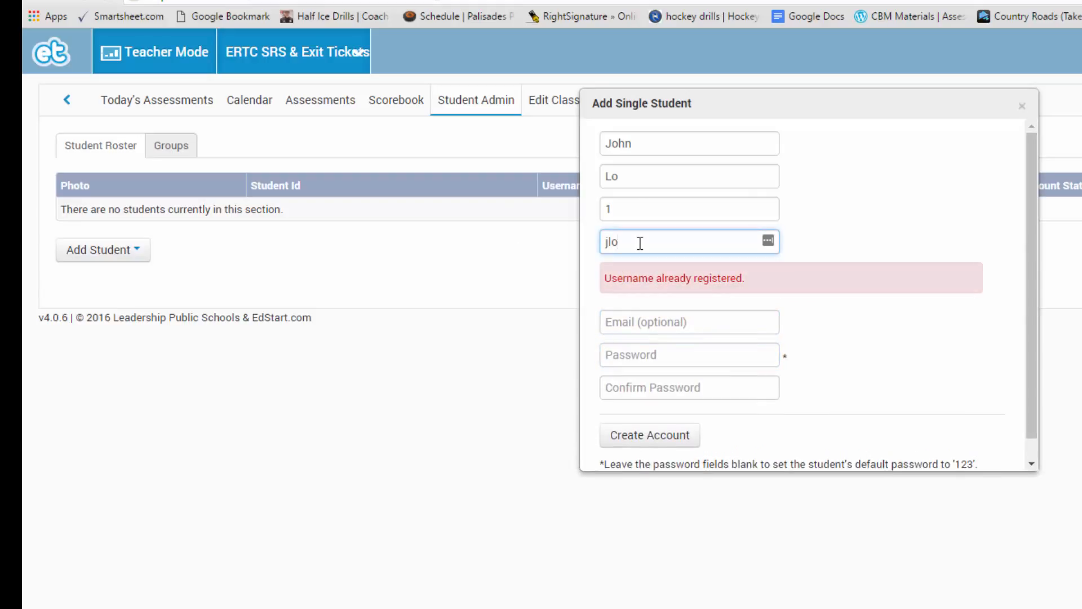
{"action": "type", "text": "tc"}
{"action": "key", "text": "Tab"}
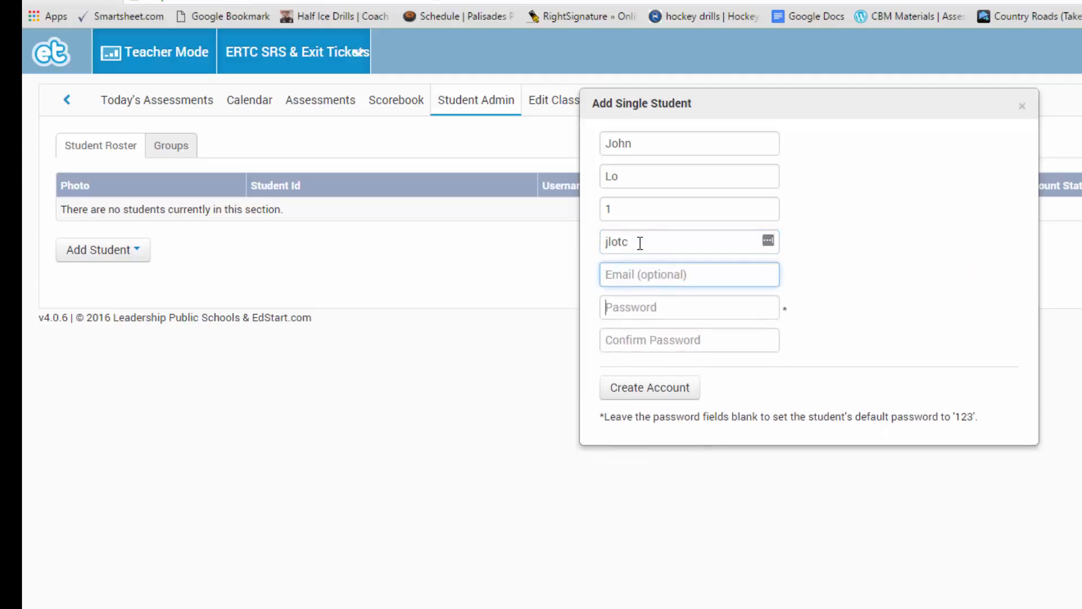
{"action": "key", "text": "Tab"}
{"action": "type", "text": "123"}
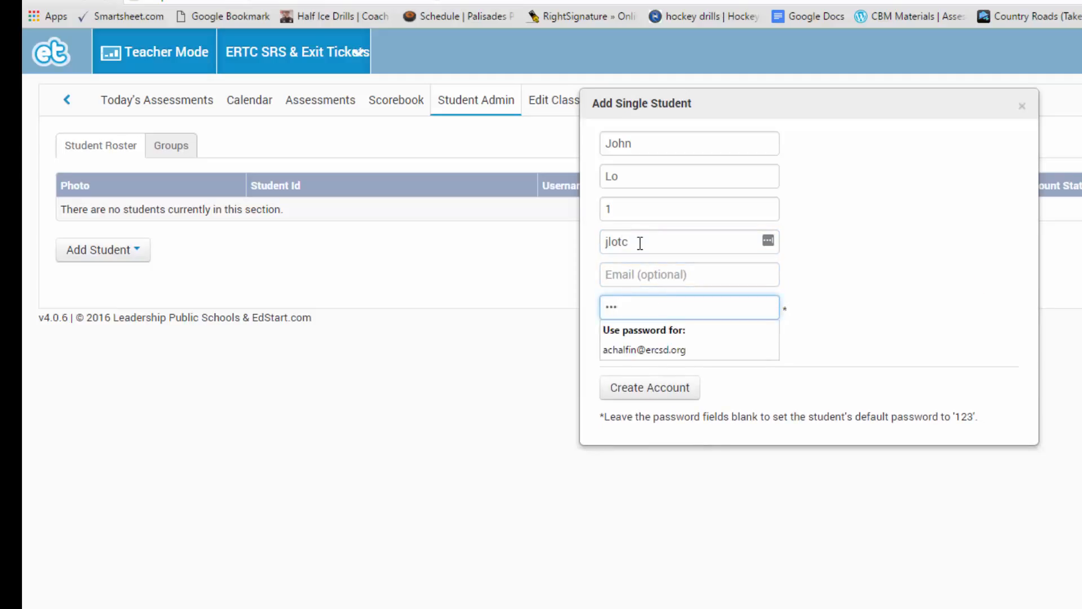
{"action": "type", "text": "456"}
{"action": "key", "text": "Tab"}
{"action": "type", "text": "12"}
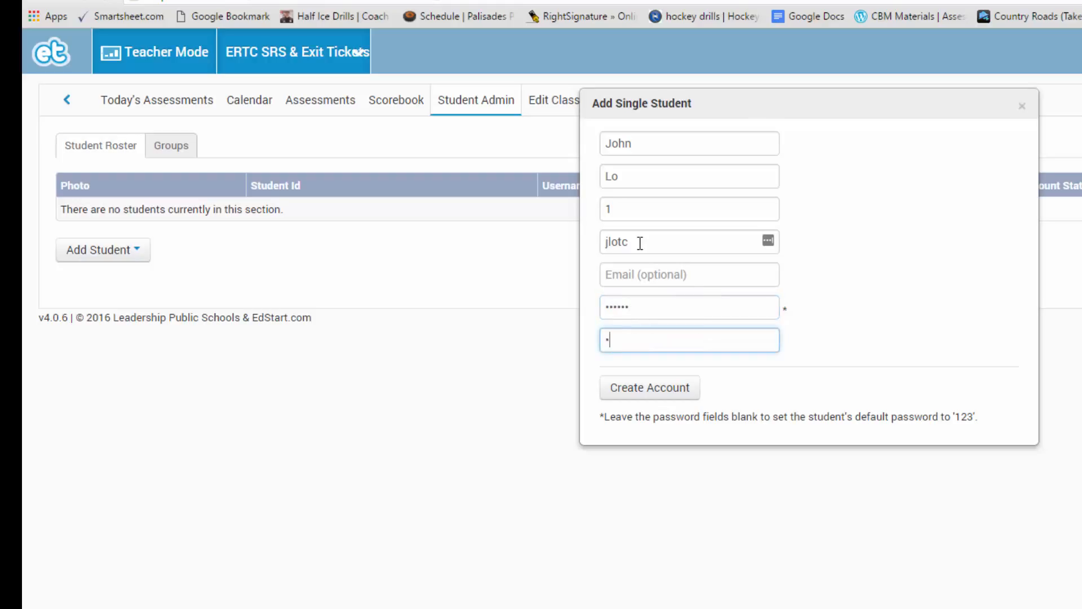
{"action": "type", "text": "3456"}
{"action": "left_click", "coordinate": [621, 405]}
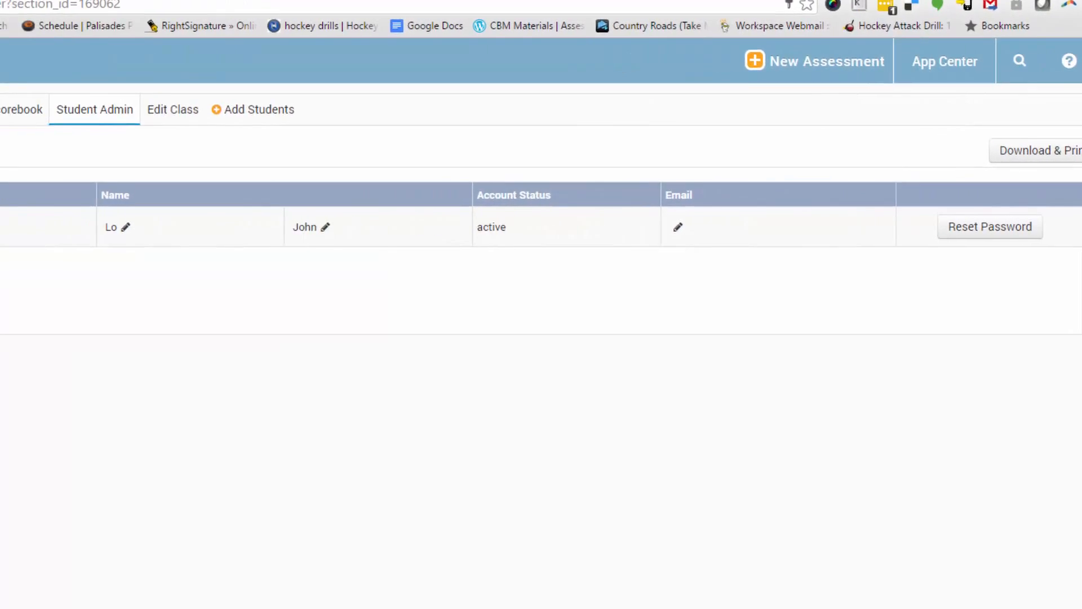
Review the roster download and print fields and formats, then close them without downloading
{"action": "left_click", "coordinate": [17, 271]}
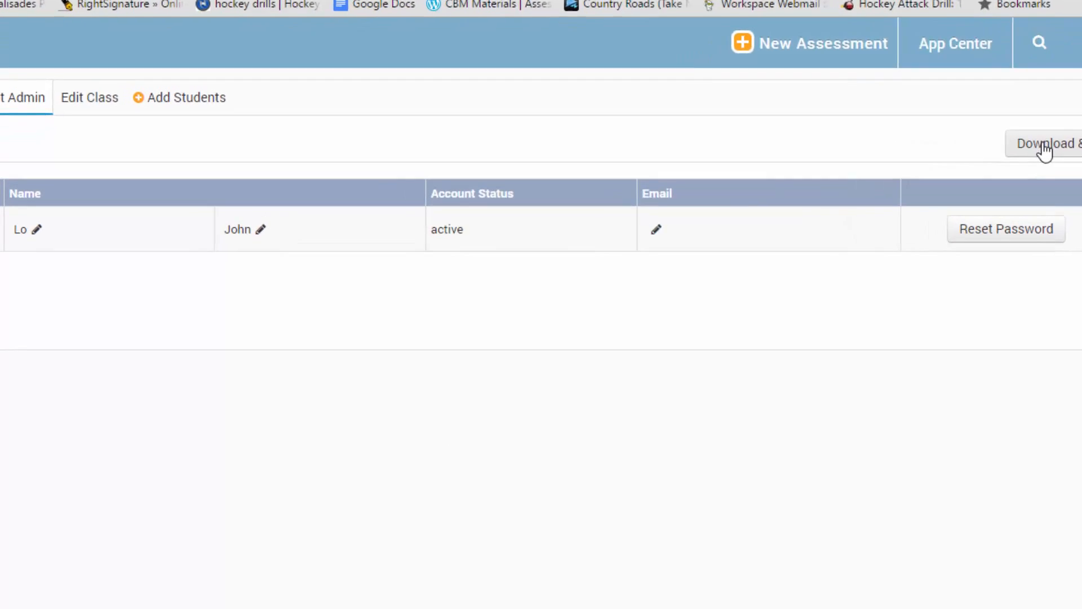
{"action": "left_click", "coordinate": [1044, 145]}
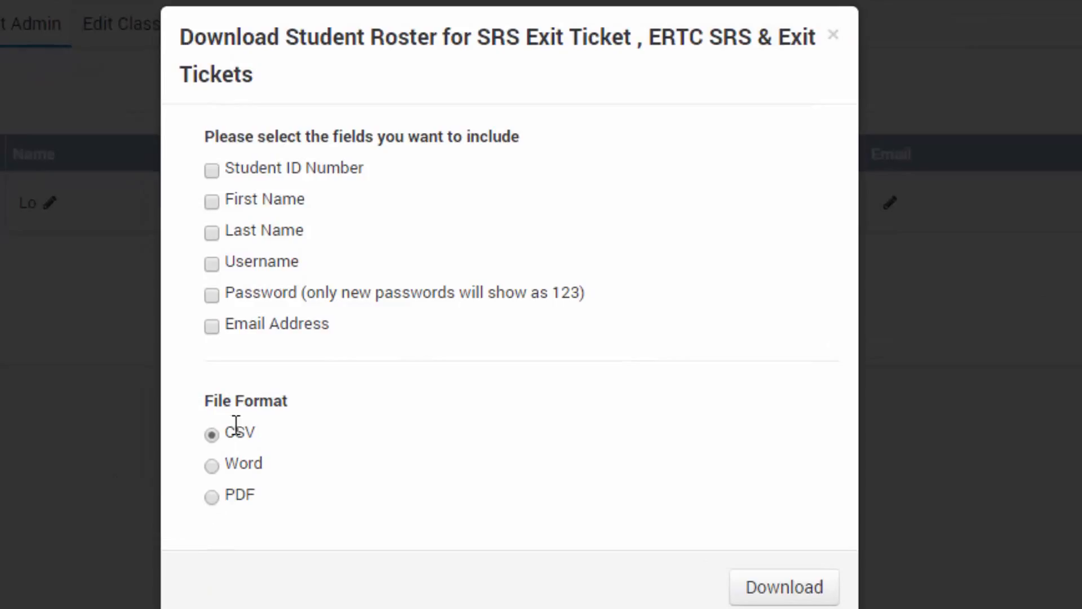
{"action": "left_click_drag", "start_coordinate": [260, 427], "coordinate": [225, 433]}
{"action": "left_click", "coordinate": [834, 36]}
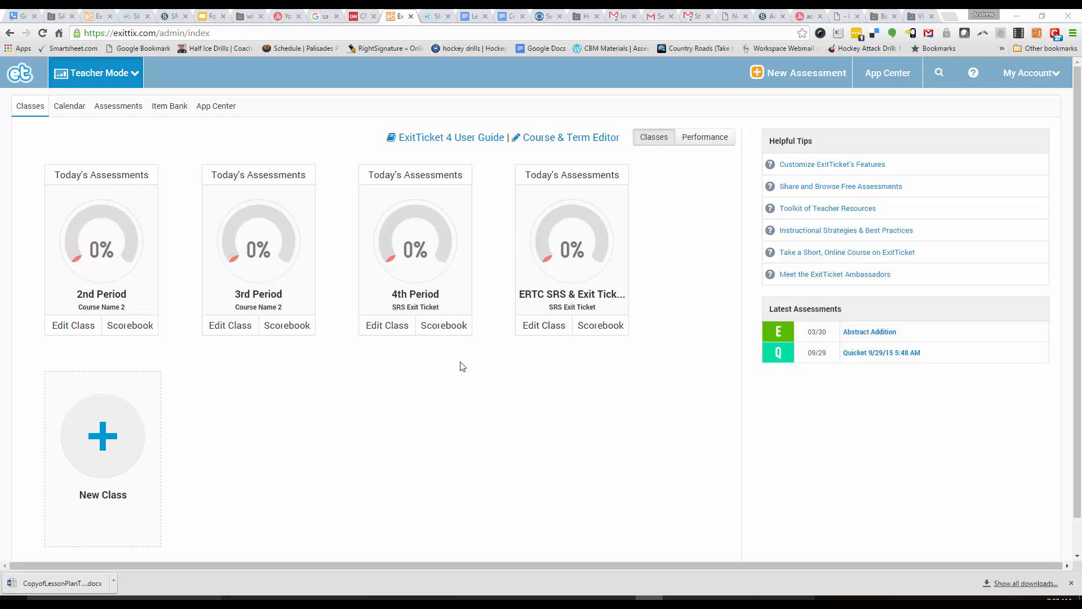
Begin a new class at CHESTNUT RIDGE MIDDLE SCHOOL with a new course, course ID 414
{"action": "left_click", "coordinate": [110, 448]}
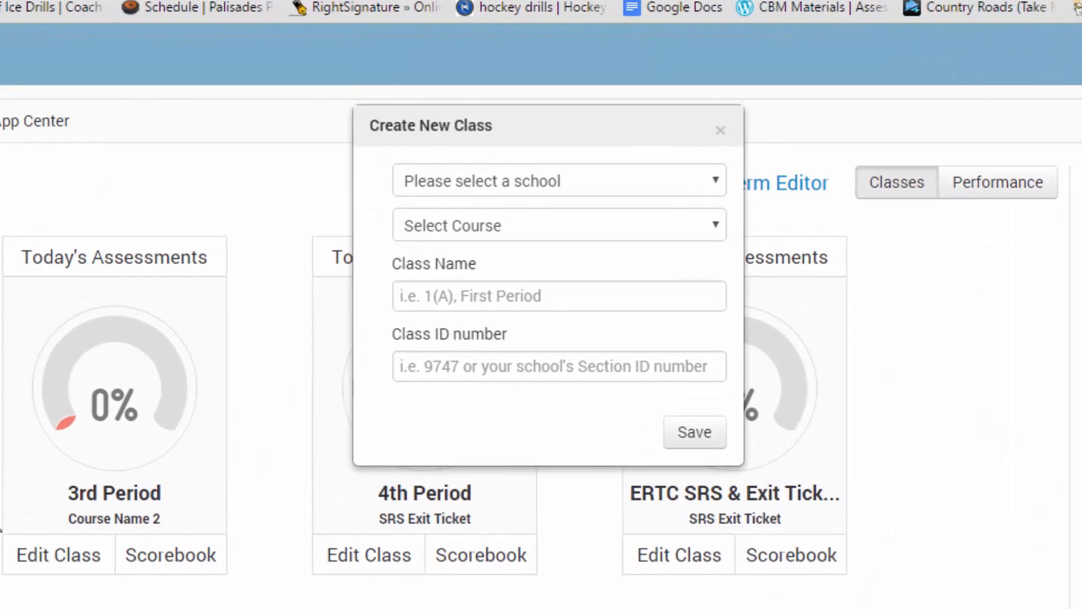
{"action": "left_click", "coordinate": [573, 162]}
{"action": "left_click", "coordinate": [637, 233]}
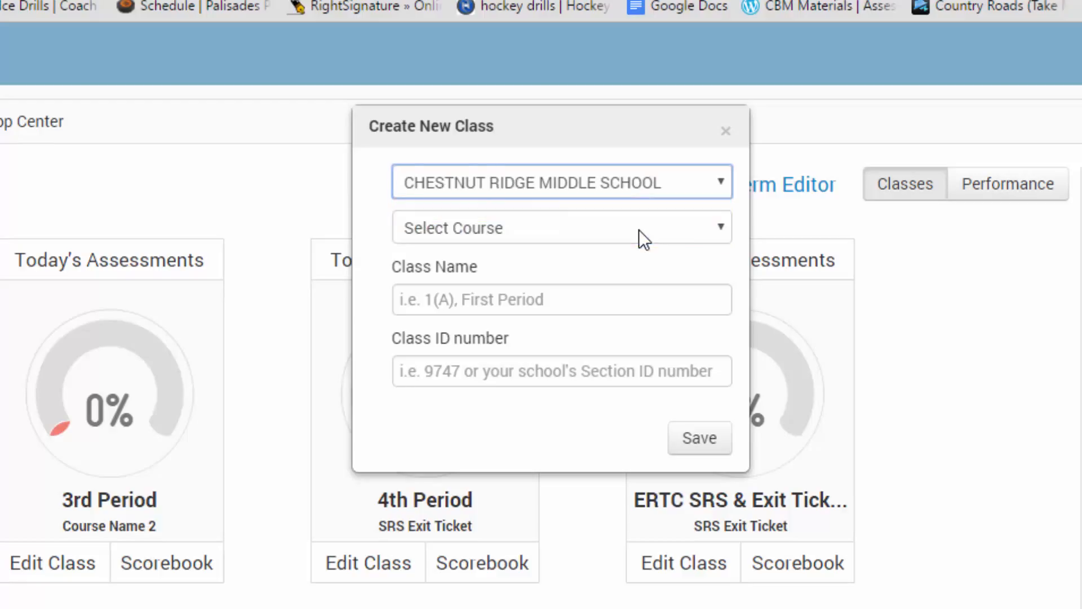
{"action": "left_click", "coordinate": [687, 237]}
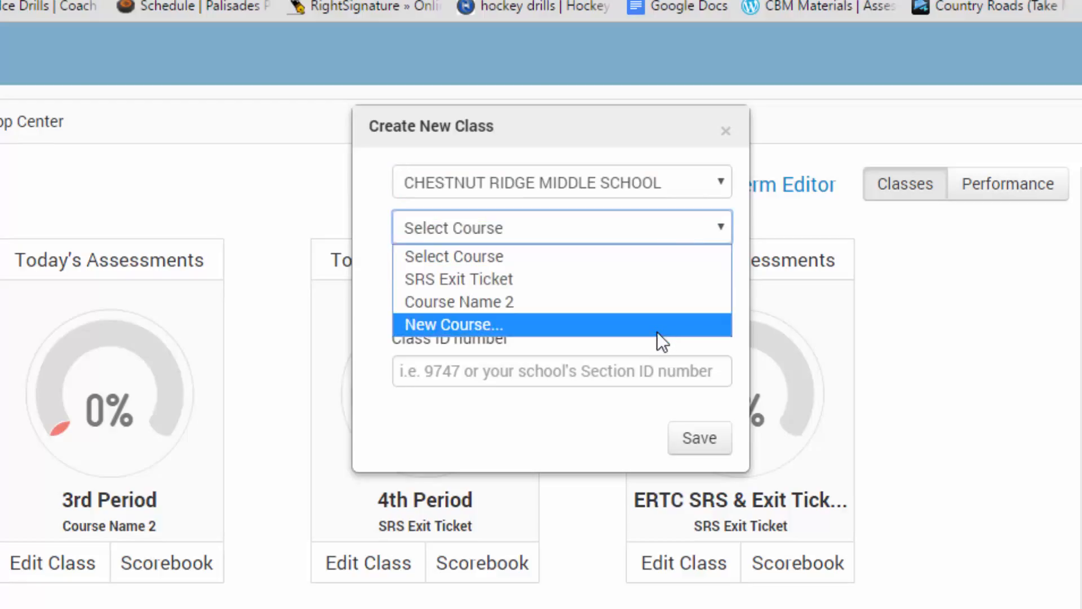
{"action": "left_click", "coordinate": [649, 323]}
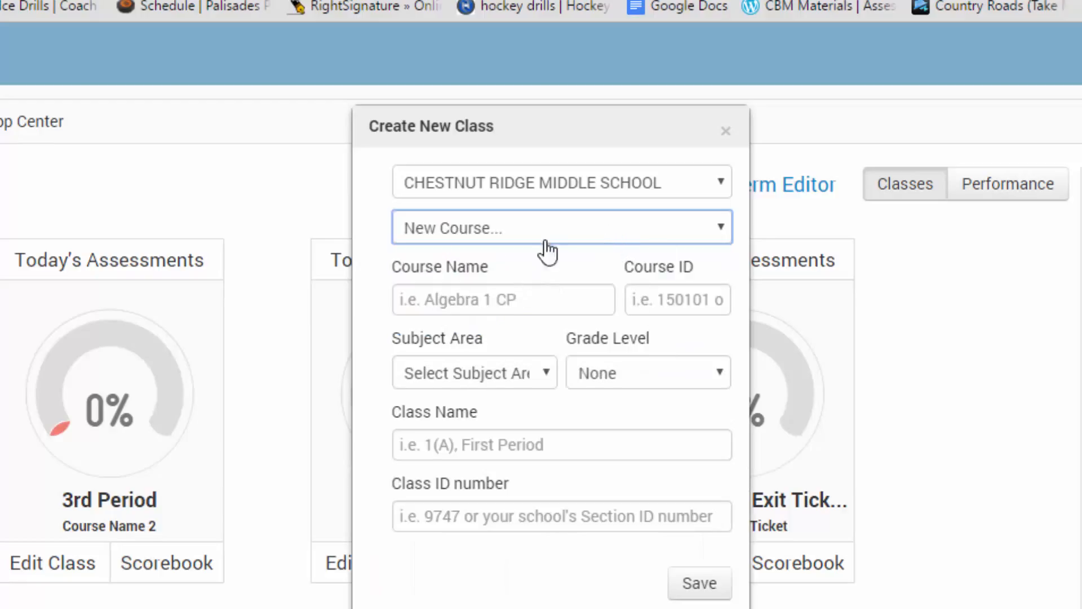
{"action": "left_click", "coordinate": [510, 294]}
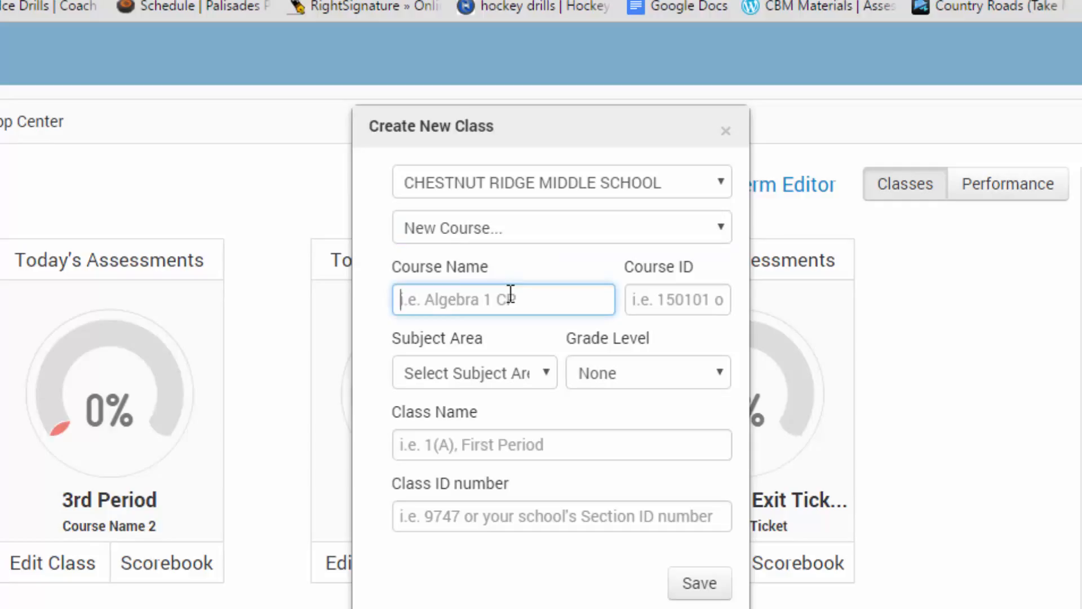
{"action": "type", "text": "John L"}
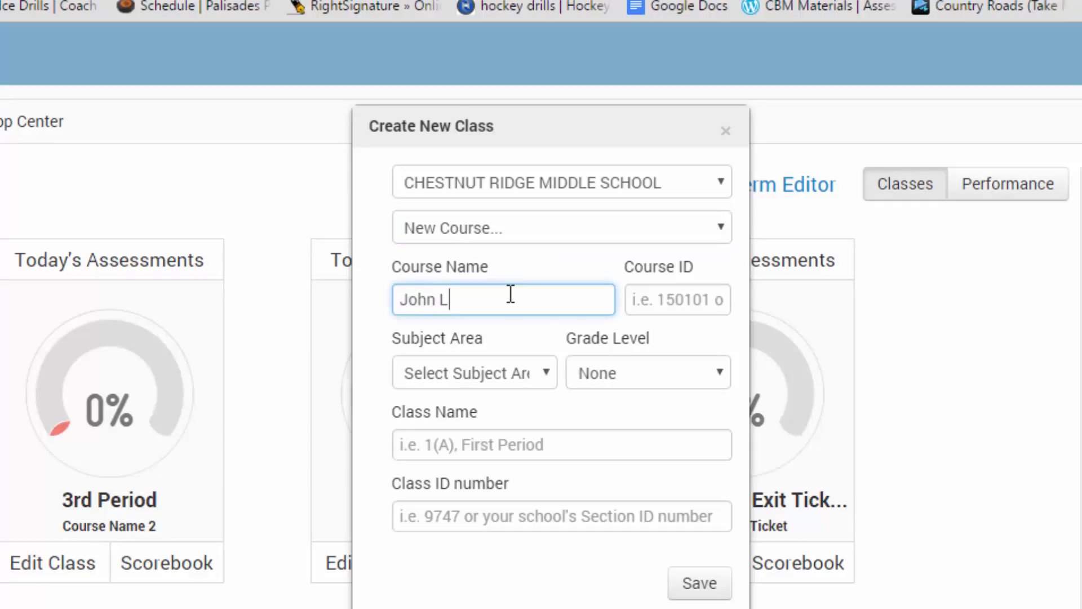
{"action": "left_click", "coordinate": [666, 311]}
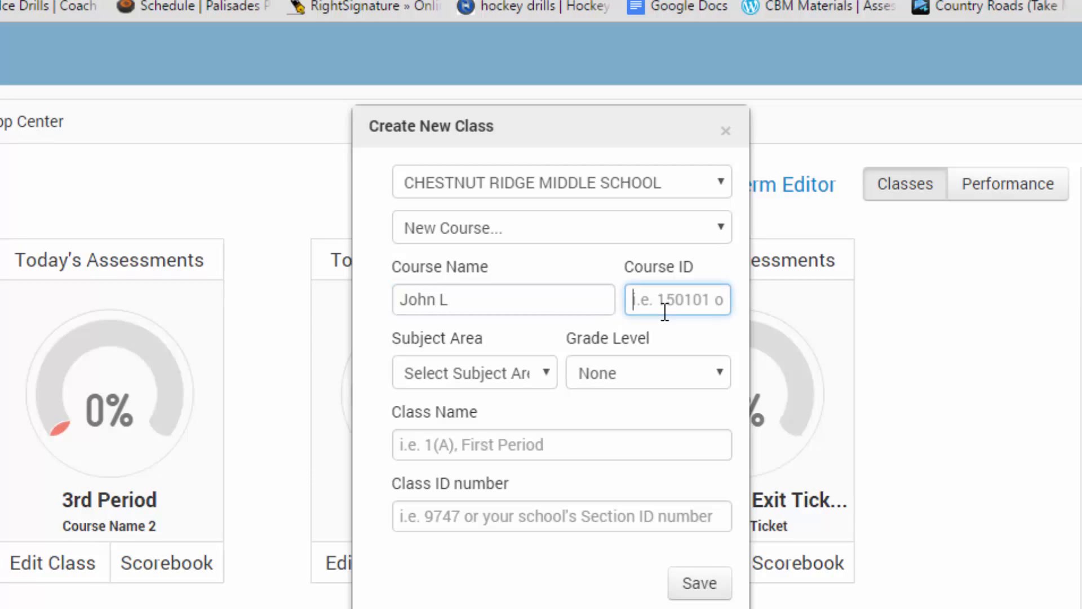
{"action": "type", "text": "414"}
Set subject English, grade 7, class name 'Period 1 Resource room', class ID 414, and save
{"action": "left_click", "coordinate": [458, 374]}
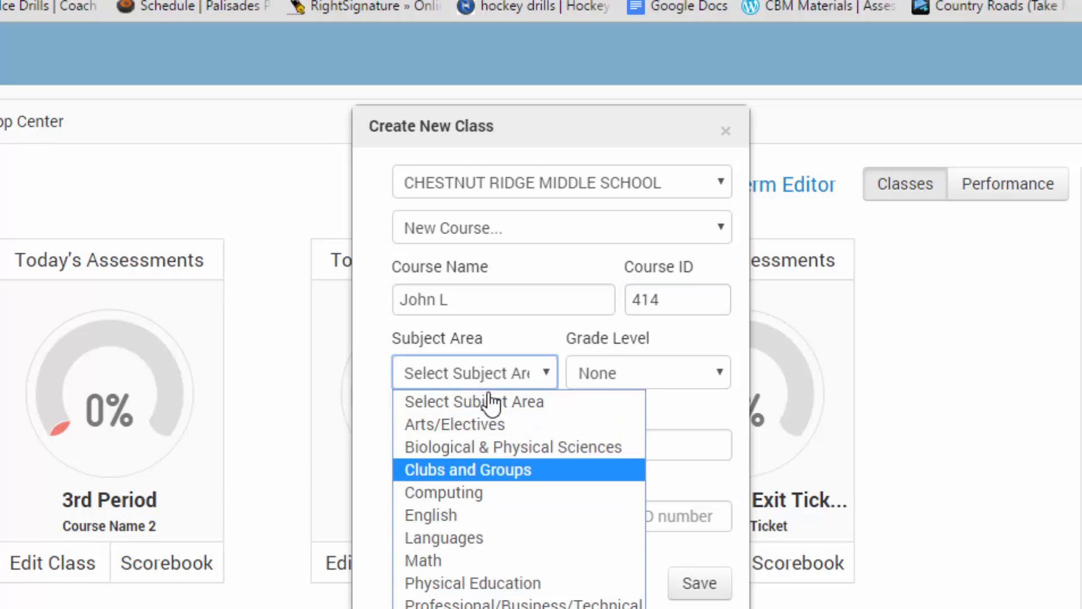
{"action": "left_click", "coordinate": [507, 515]}
{"action": "left_click", "coordinate": [669, 382]}
{"action": "key", "text": "Down"}
{"action": "key", "text": "Down"}
{"action": "key", "text": "Down"}
{"action": "key", "text": "Down"}
{"action": "key", "text": "Down"}
{"action": "key", "text": "Down"}
{"action": "key", "text": "Down"}
{"action": "key", "text": "Down"}
{"action": "key", "text": "Down"}
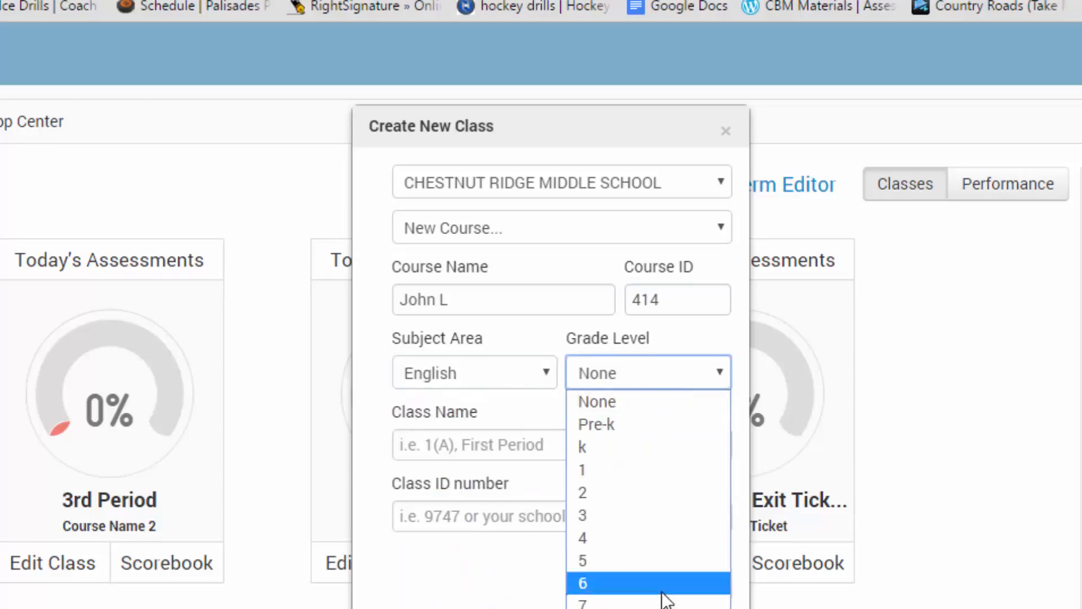
{"action": "left_click", "coordinate": [594, 446]}
{"action": "type", "text": "Period 1 Resource room"}
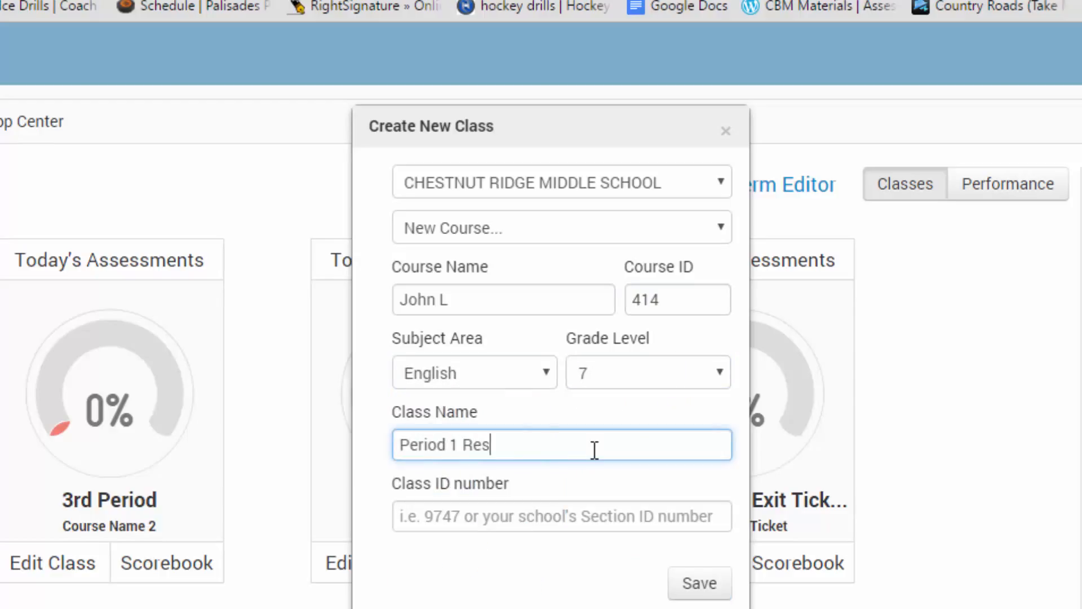
{"action": "key", "text": "Tab"}
{"action": "type", "text": "414"}
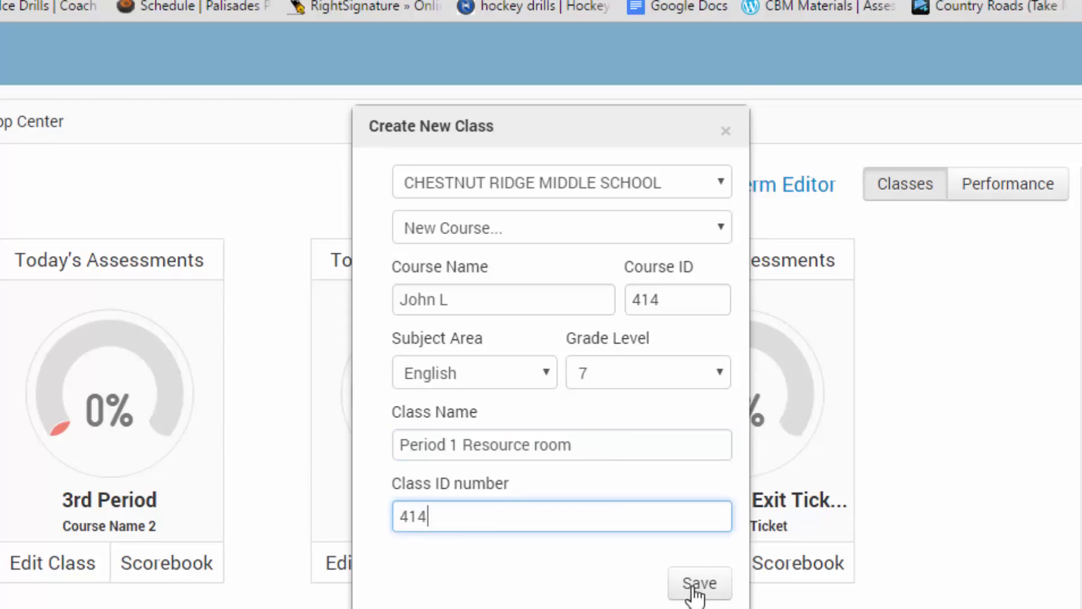
{"action": "left_click", "coordinate": [702, 583]}
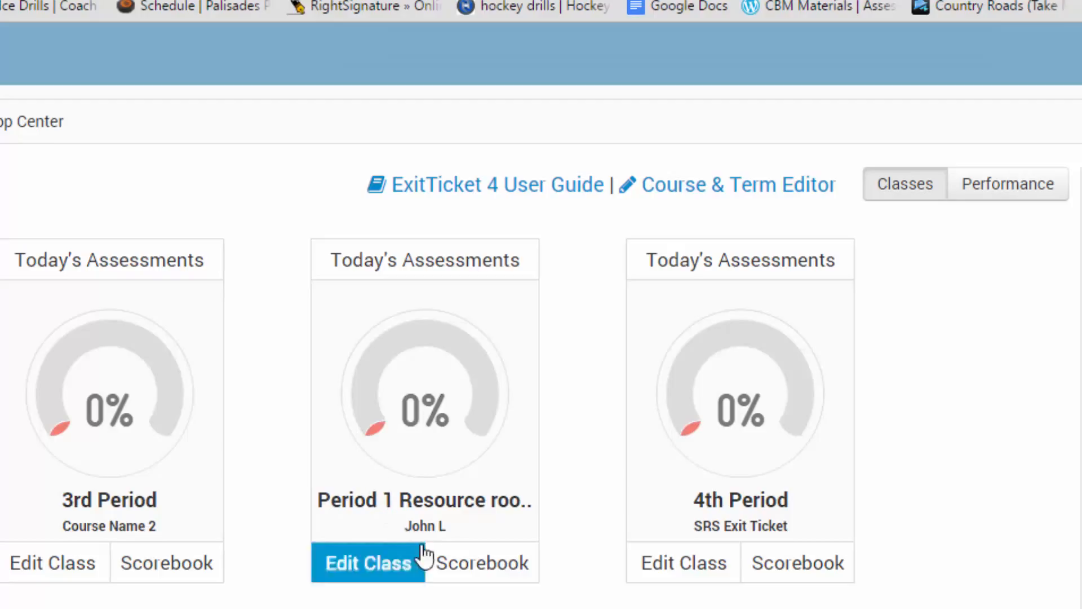
Open the Period 1 Resource room class, check its calendar, then start a new assessment
{"action": "left_click_drag", "start_coordinate": [454, 533], "coordinate": [353, 287]}
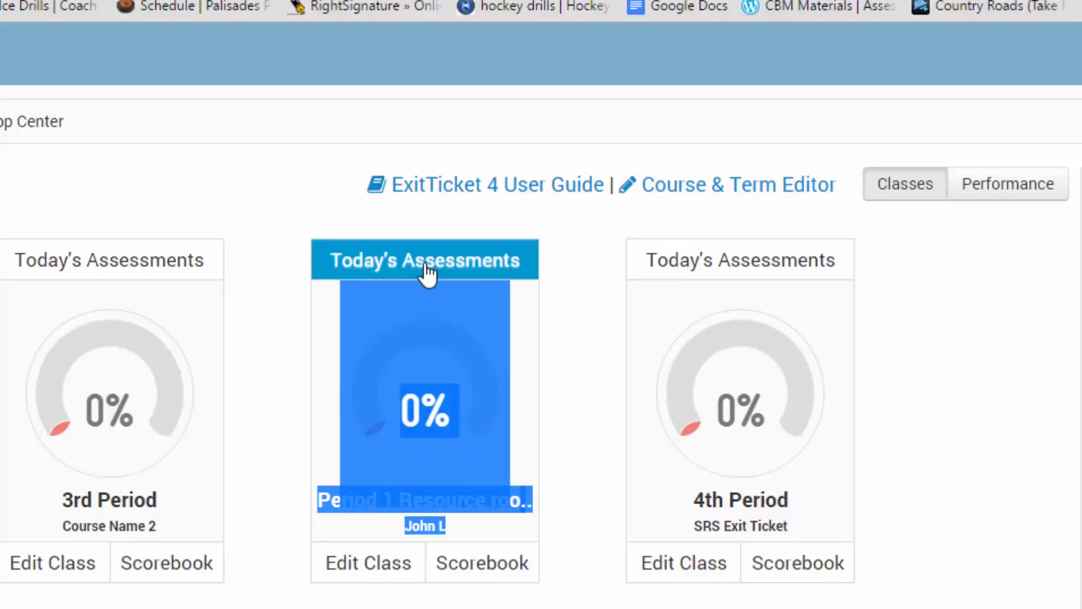
{"action": "left_click", "coordinate": [582, 360]}
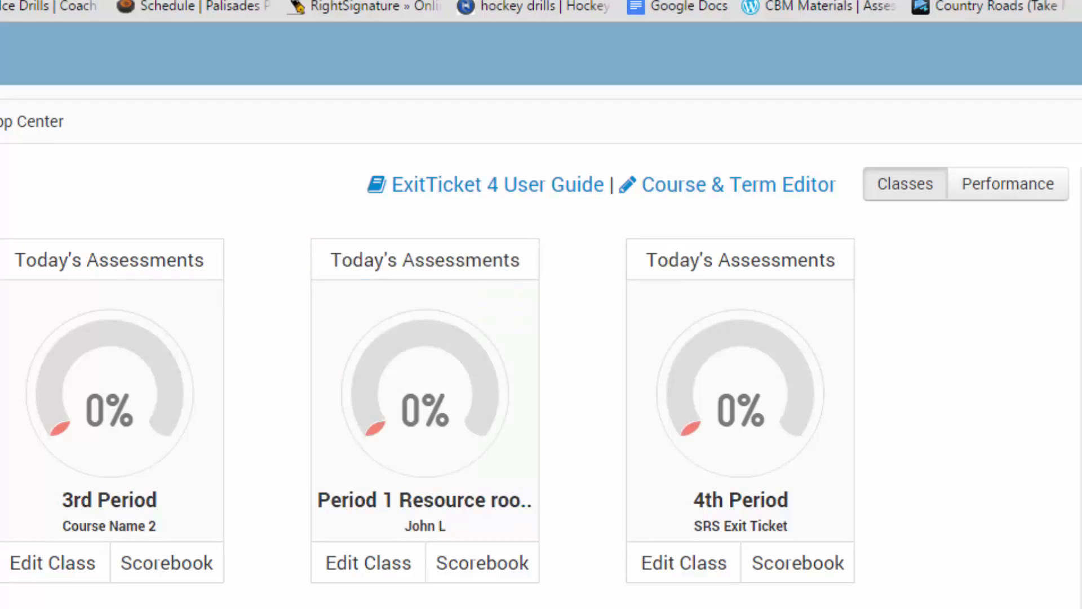
{"action": "left_click", "coordinate": [457, 279]}
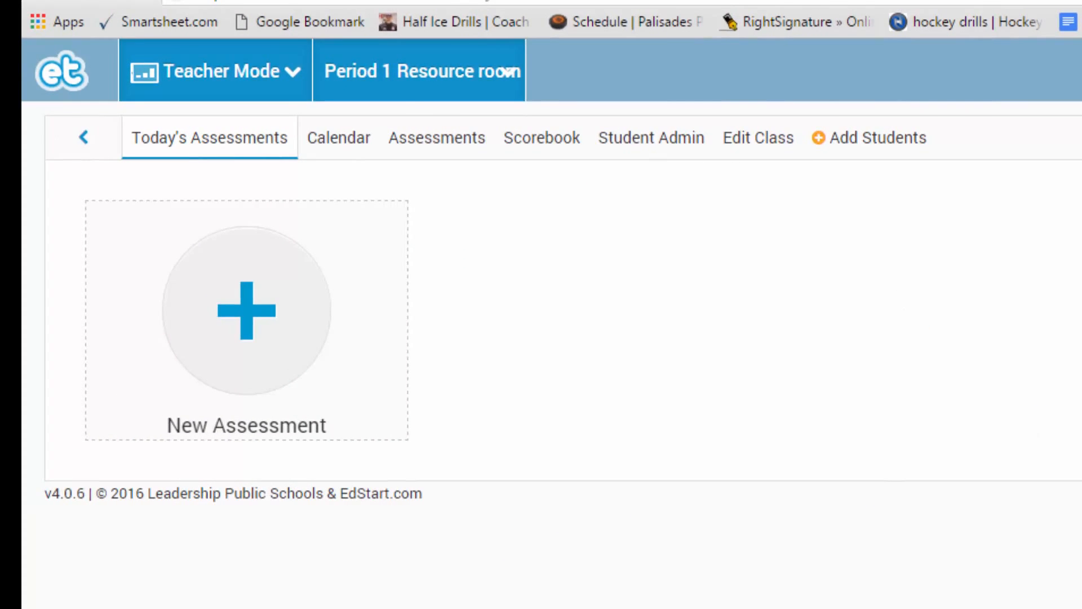
{"action": "left_click", "coordinate": [302, 146]}
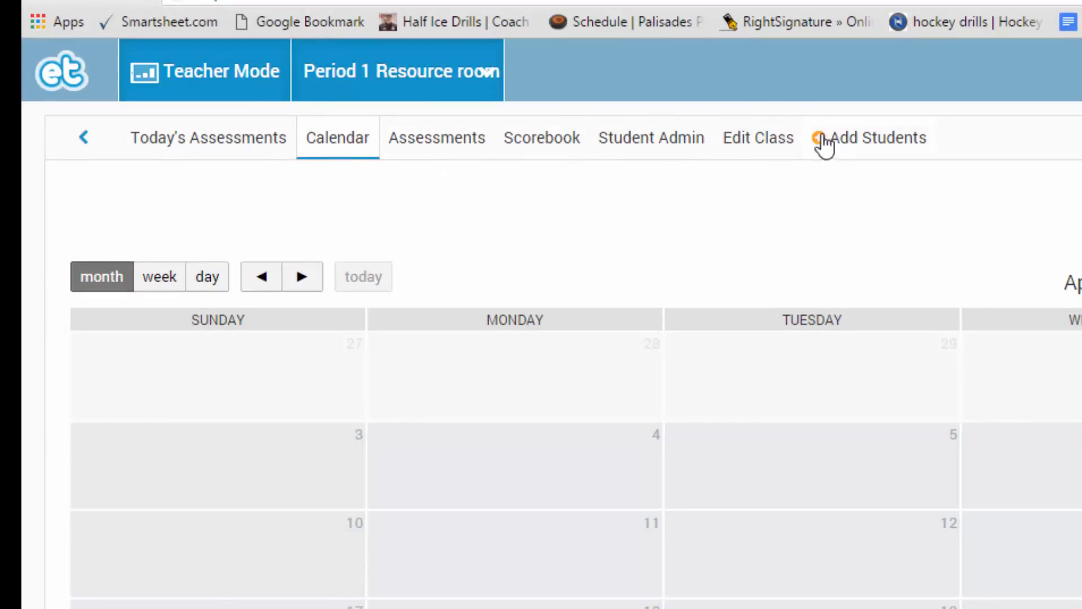
{"action": "left_click", "coordinate": [255, 145]}
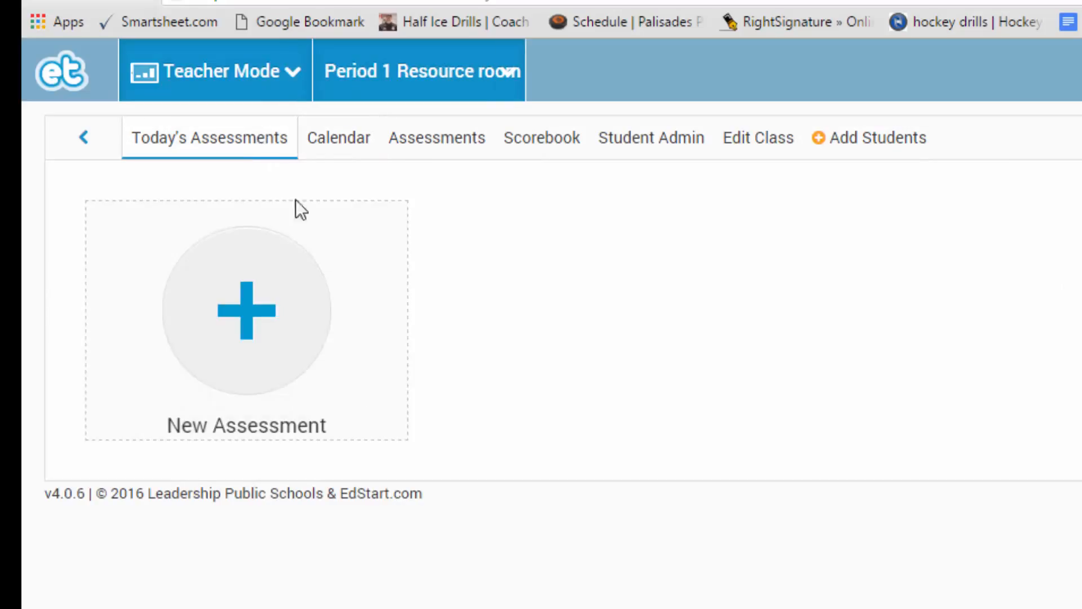
{"action": "left_click", "coordinate": [246, 339]}
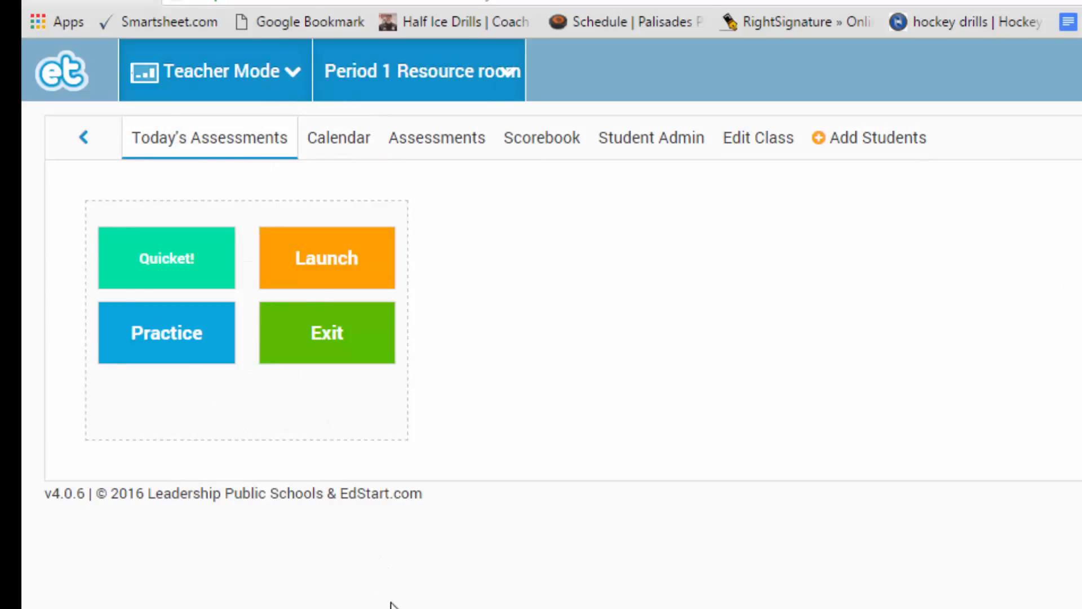
{"action": "left_click", "coordinate": [309, 340]}
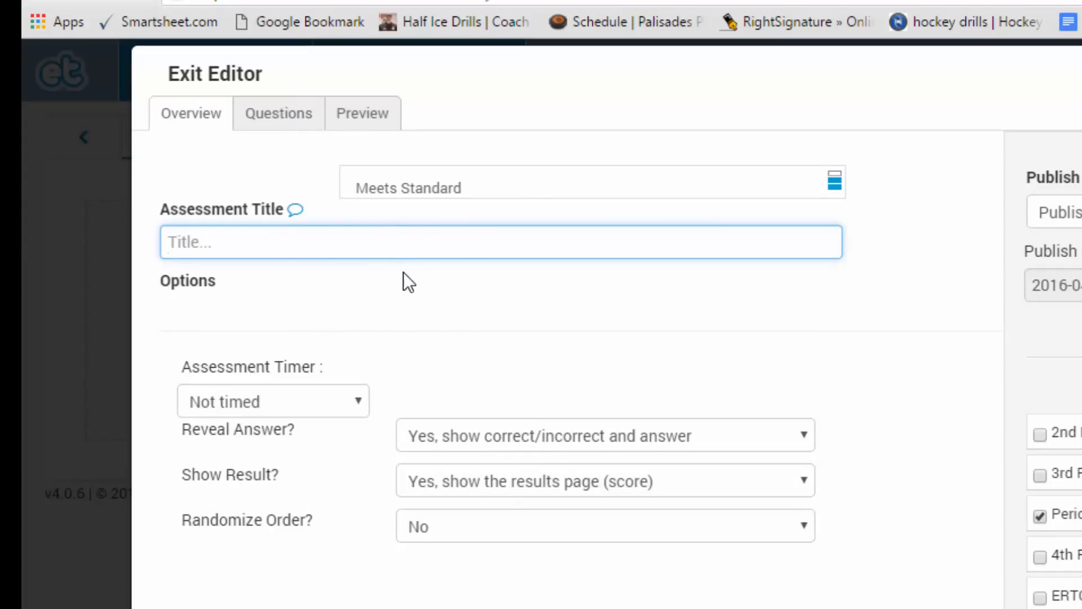
{"action": "left_click", "coordinate": [266, 133]}
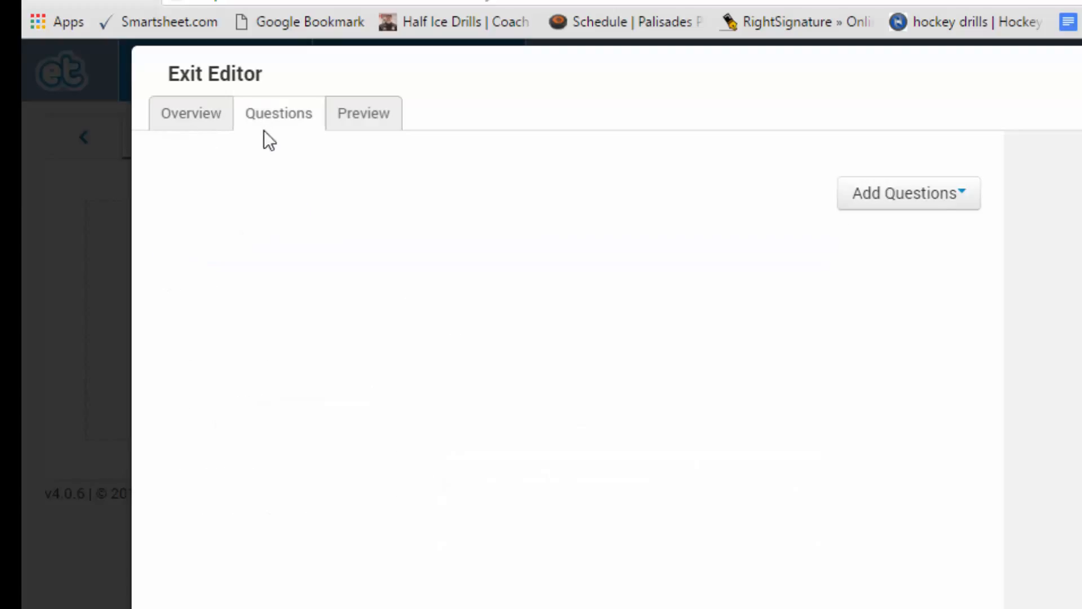
{"action": "left_click", "coordinate": [937, 196]}
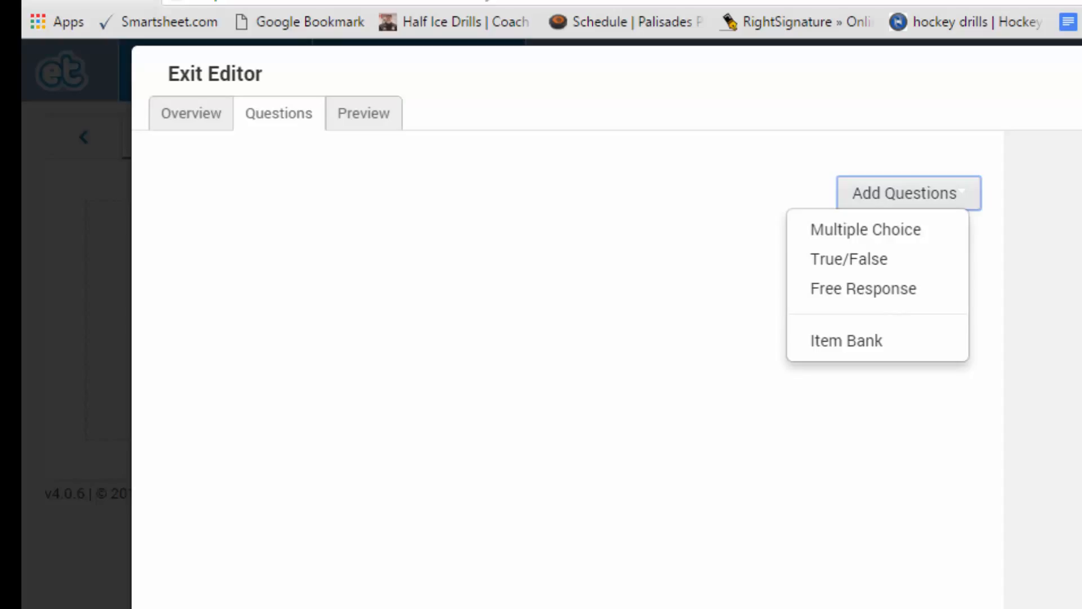
{"action": "key", "text": "Escape"}
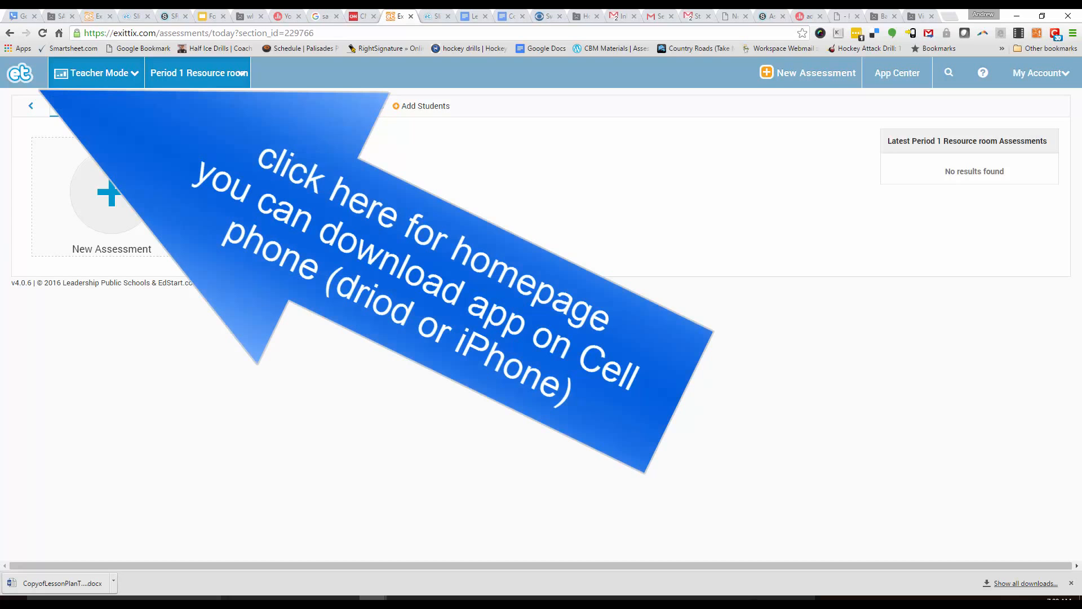
Return to the Classes dashboard and open the ExitTicket 4 User Guide PDF
{"action": "left_click", "coordinate": [20, 74]}
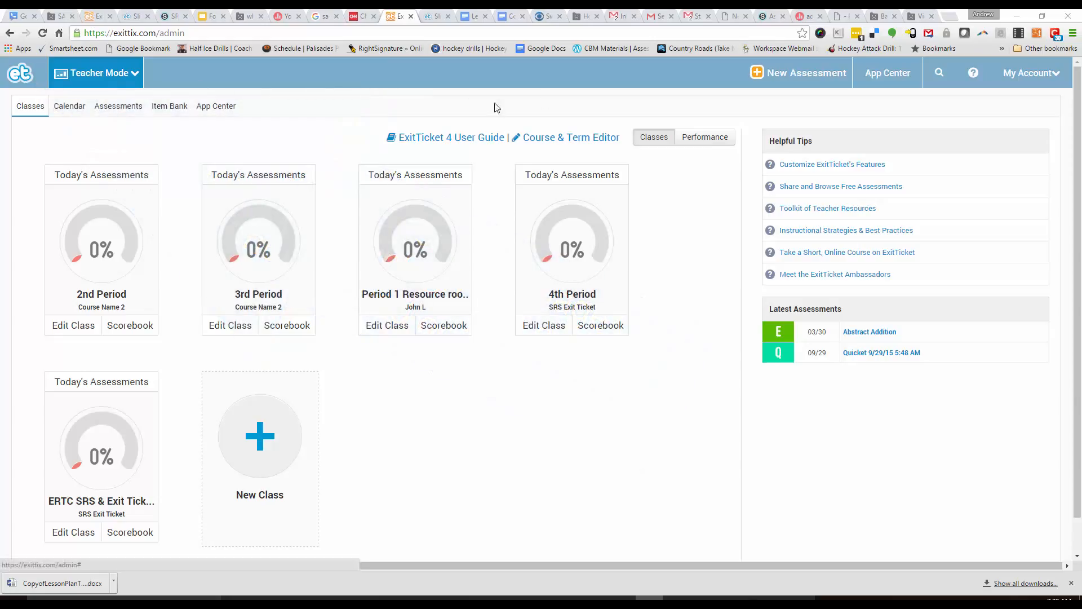
{"action": "left_click", "coordinate": [450, 145]}
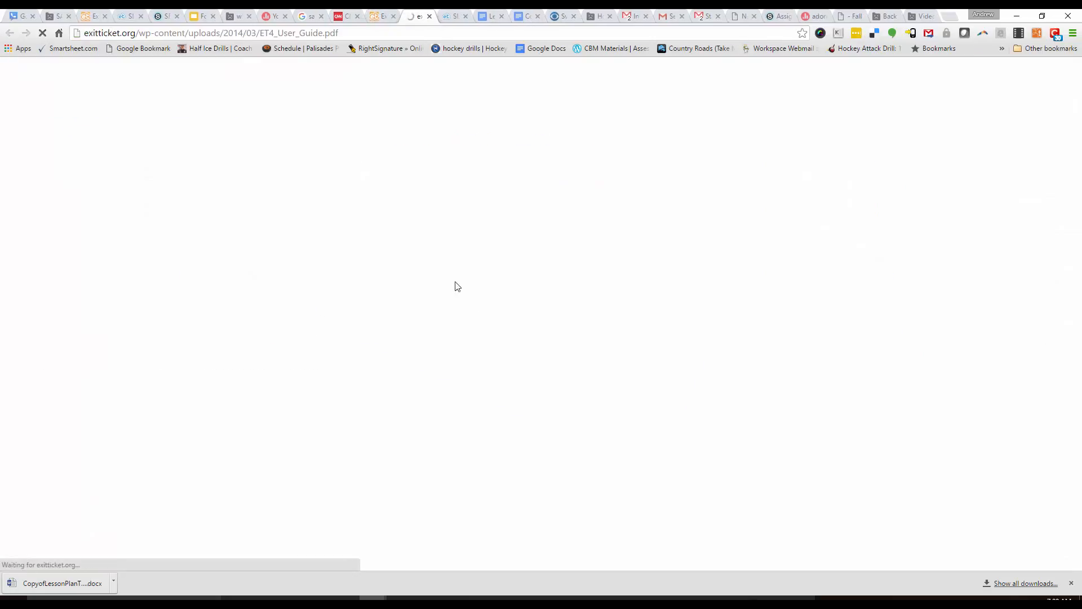
Scroll through the ExitTicket 4 User Guide PDF and back up to its Contents page
{"action": "left_click_drag", "start_coordinate": [1077, 80], "coordinate": [1079, 134]}
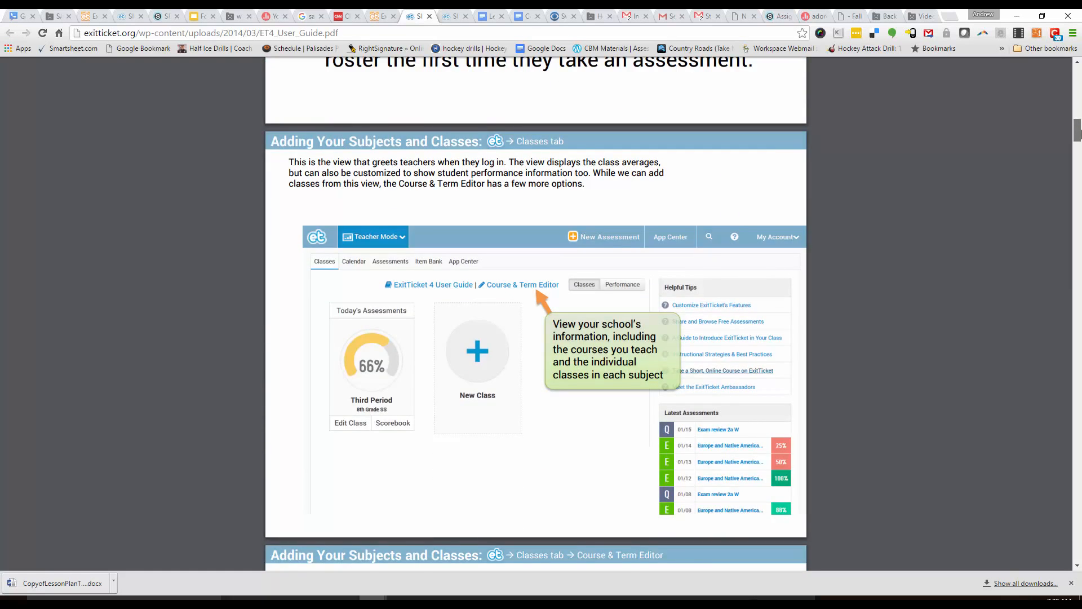
{"action": "left_click_drag", "start_coordinate": [1079, 134], "coordinate": [1079, 171]}
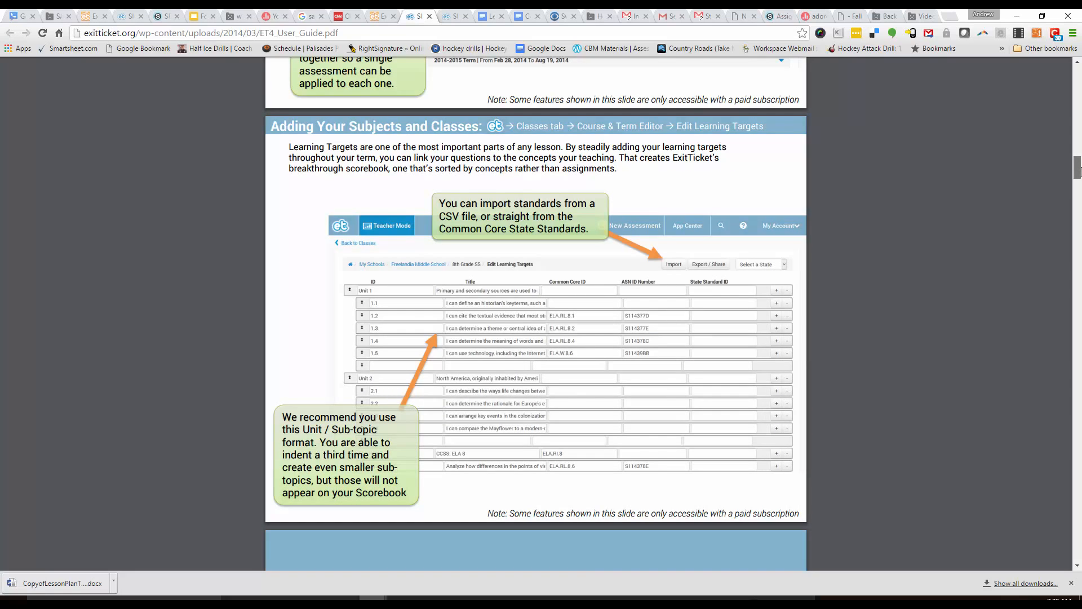
{"action": "left_click_drag", "start_coordinate": [1078, 172], "coordinate": [1079, 81]}
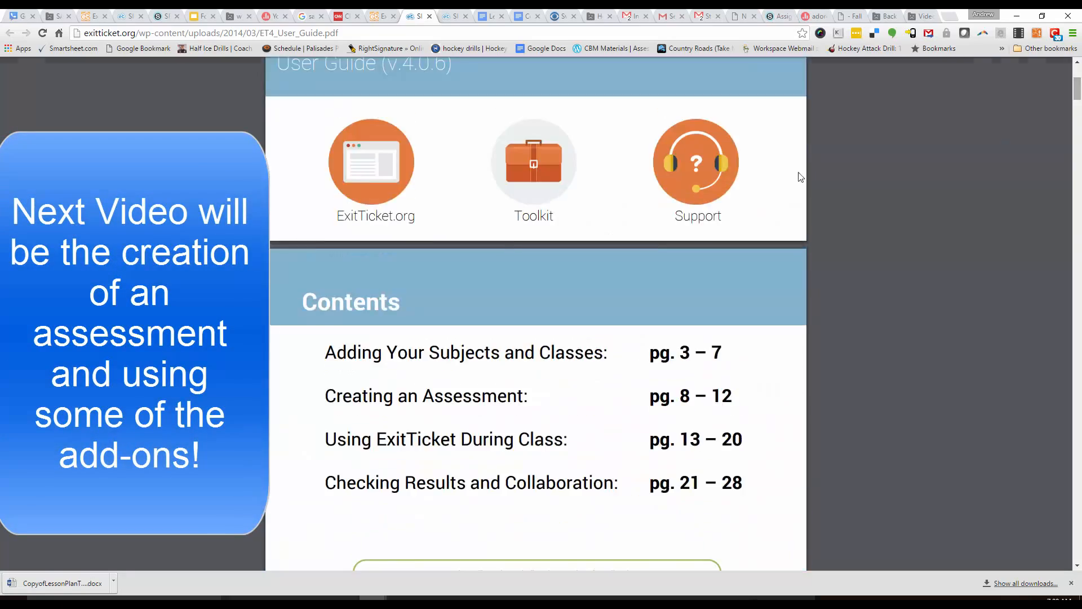